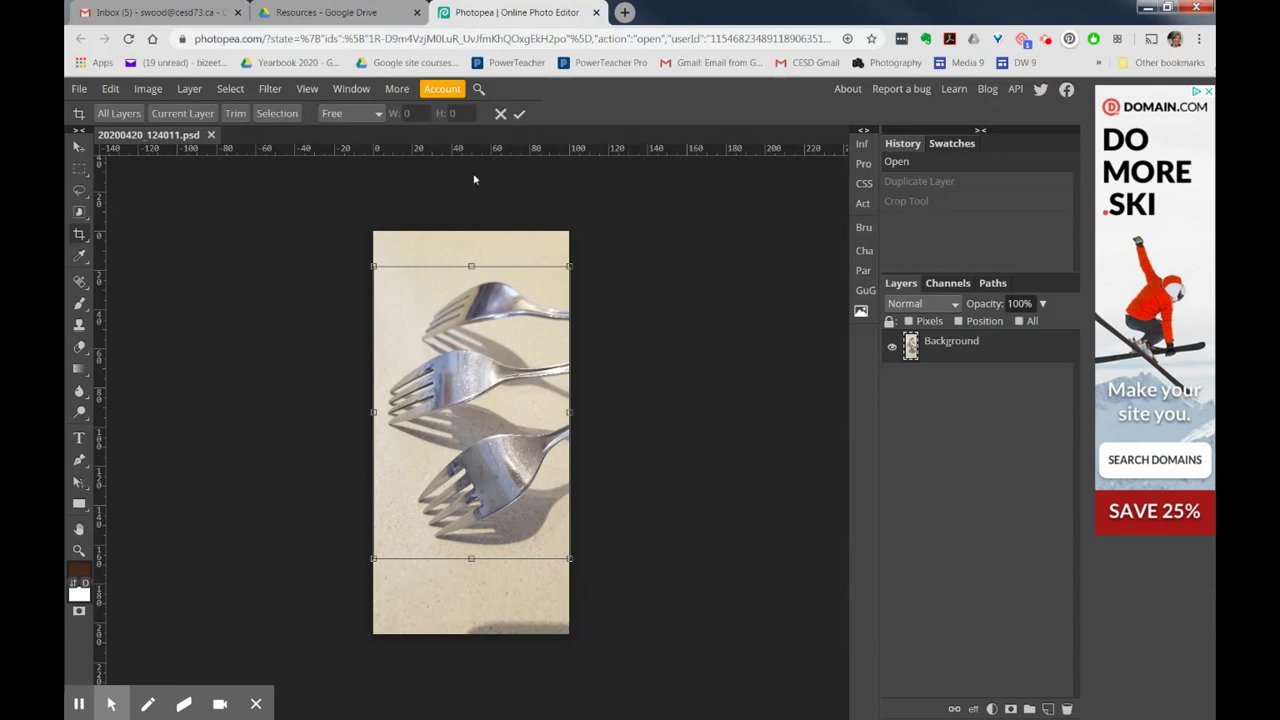
Apply the pending crop around the three forks and duplicate the Background layer
{"action": "left_click", "coordinate": [519, 115]}
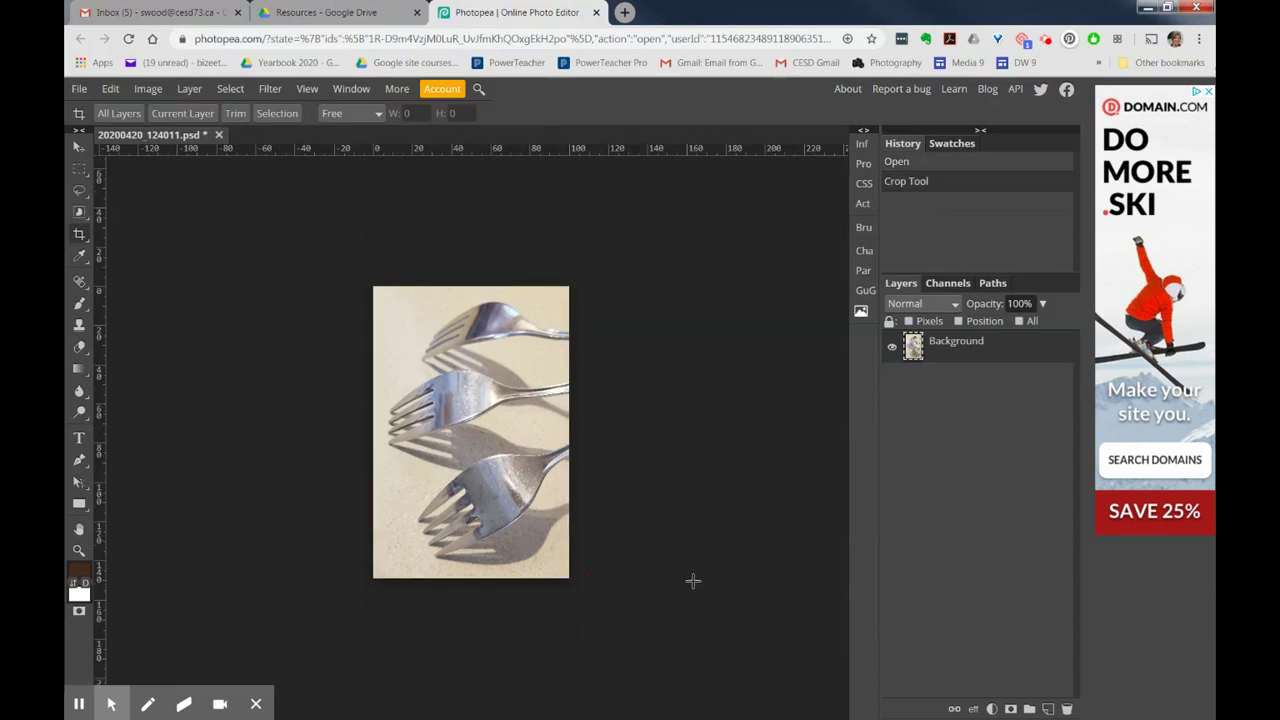
{"action": "left_click_drag", "start_coordinate": [993, 354], "coordinate": [1051, 712]}
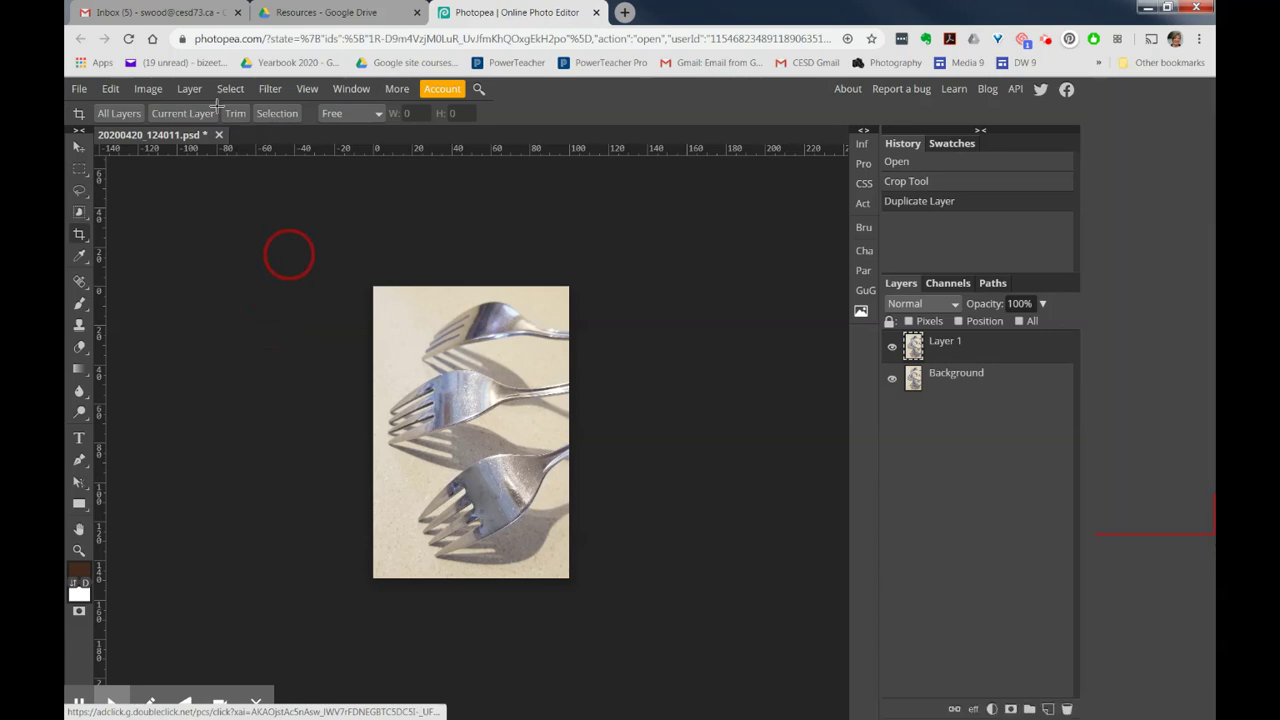
Add a Levels adjustment layer with black input 97, midtone 0.75 and white input 235
{"action": "left_click", "coordinate": [189, 90]}
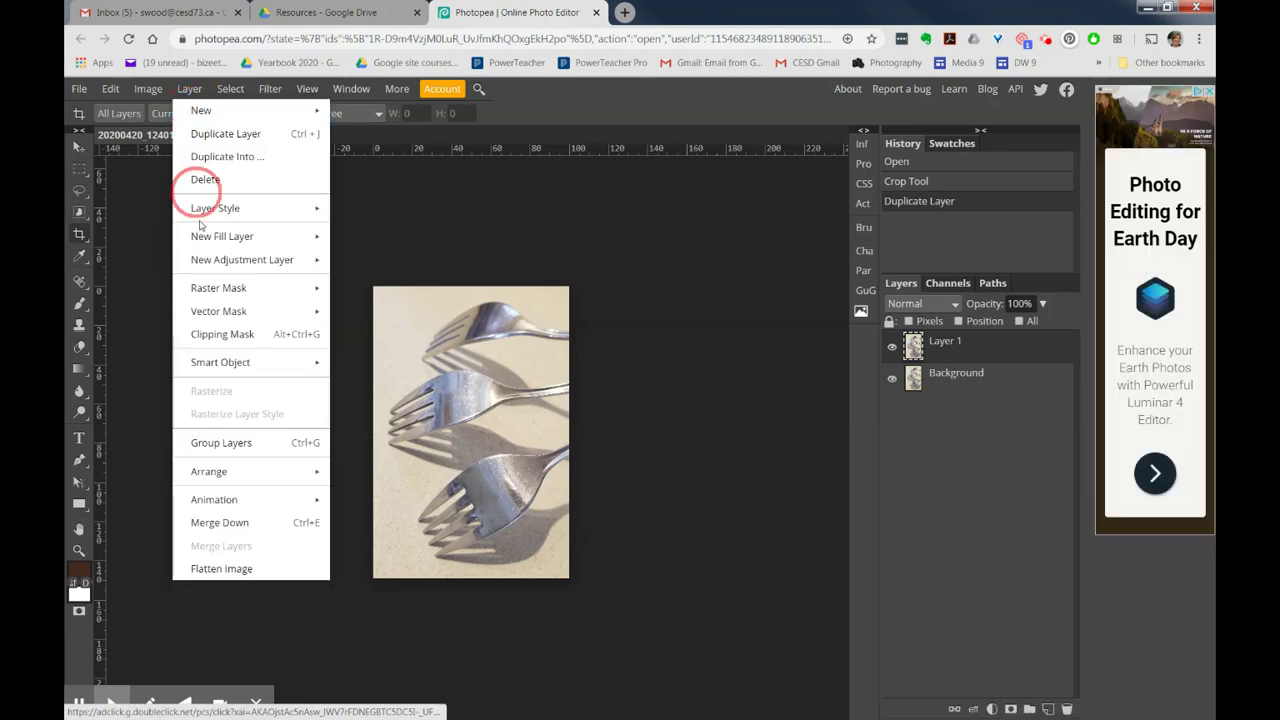
{"action": "left_click", "coordinate": [215, 262]}
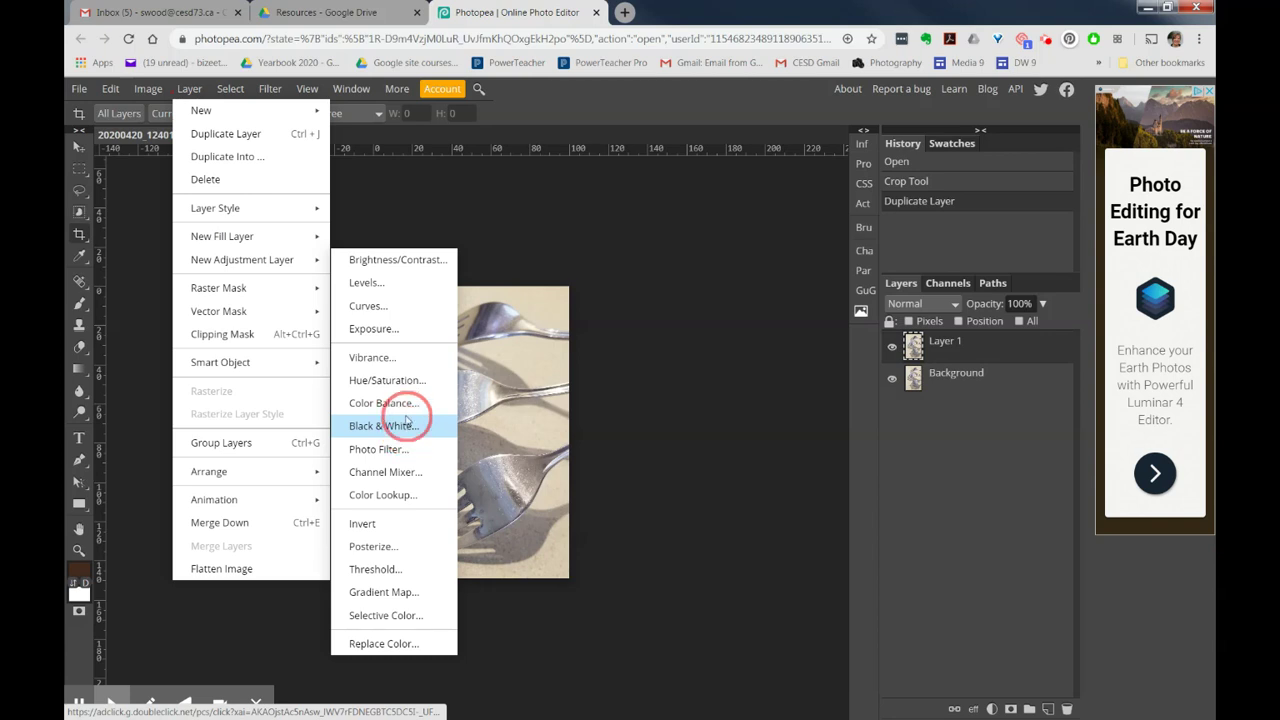
{"action": "left_click", "coordinate": [366, 283]}
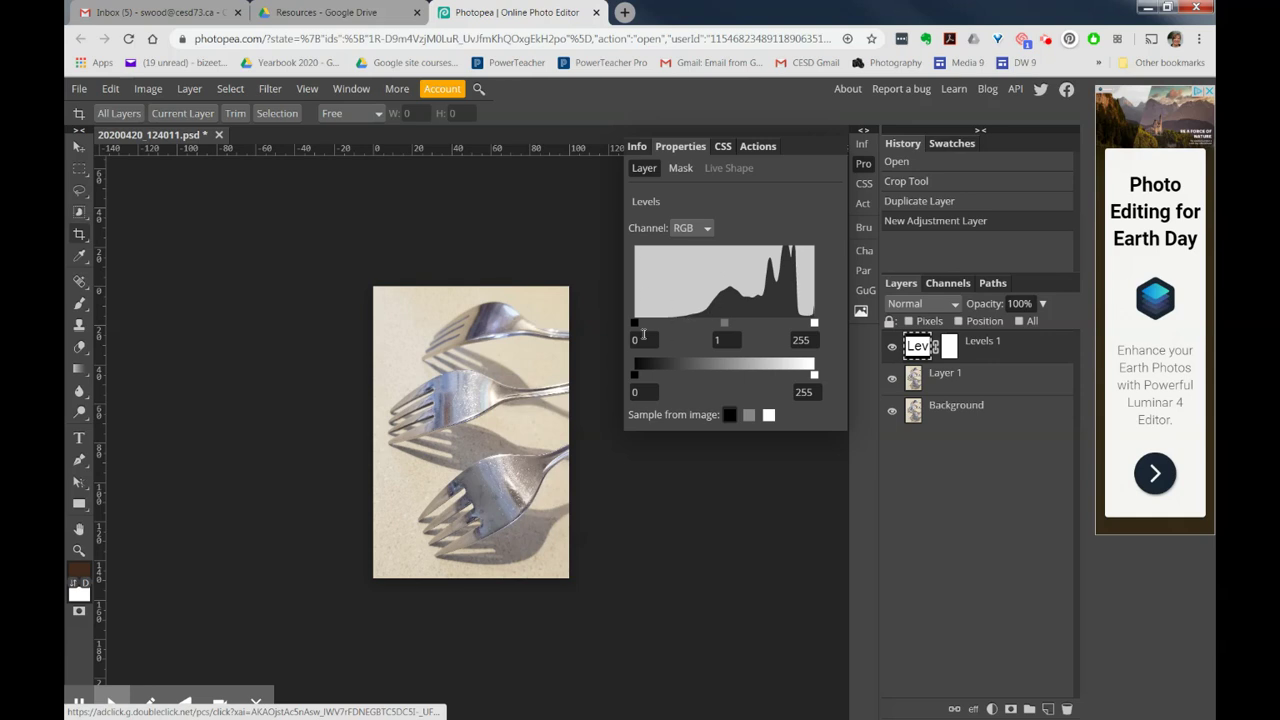
{"action": "left_click_drag", "start_coordinate": [636, 323], "coordinate": [703, 326]}
{"action": "left_click", "coordinate": [815, 325]}
{"action": "left_click_drag", "start_coordinate": [815, 325], "coordinate": [758, 328]}
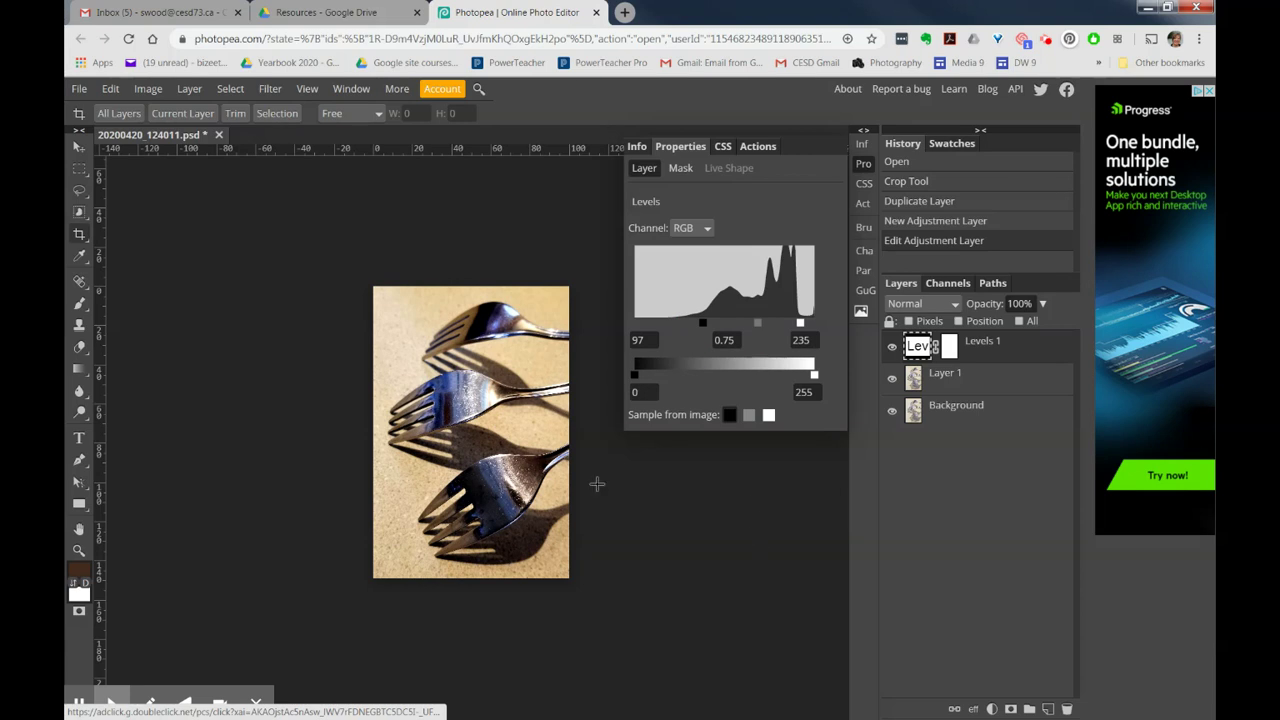
Add a Curves adjustment layer and raise a shadow point on its RGB curve slightly above the diagonal
{"action": "left_click", "coordinate": [189, 89]}
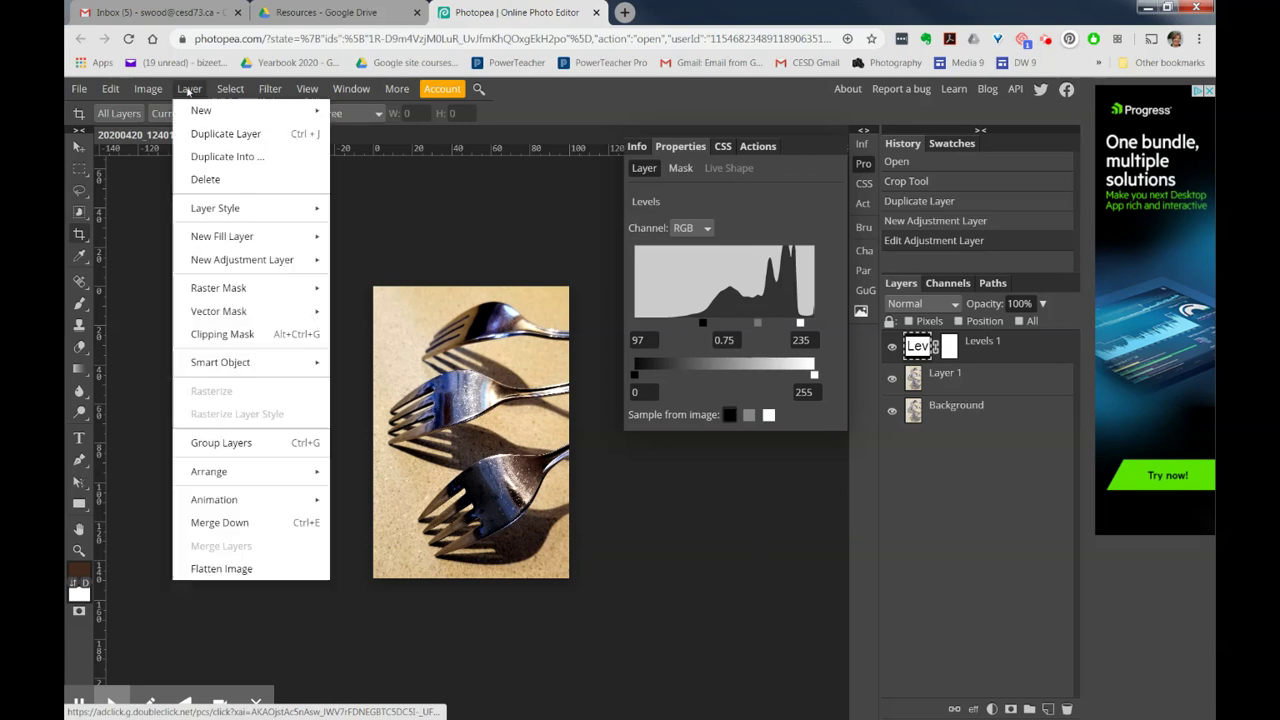
{"action": "mouse_move", "coordinate": [231, 263]}
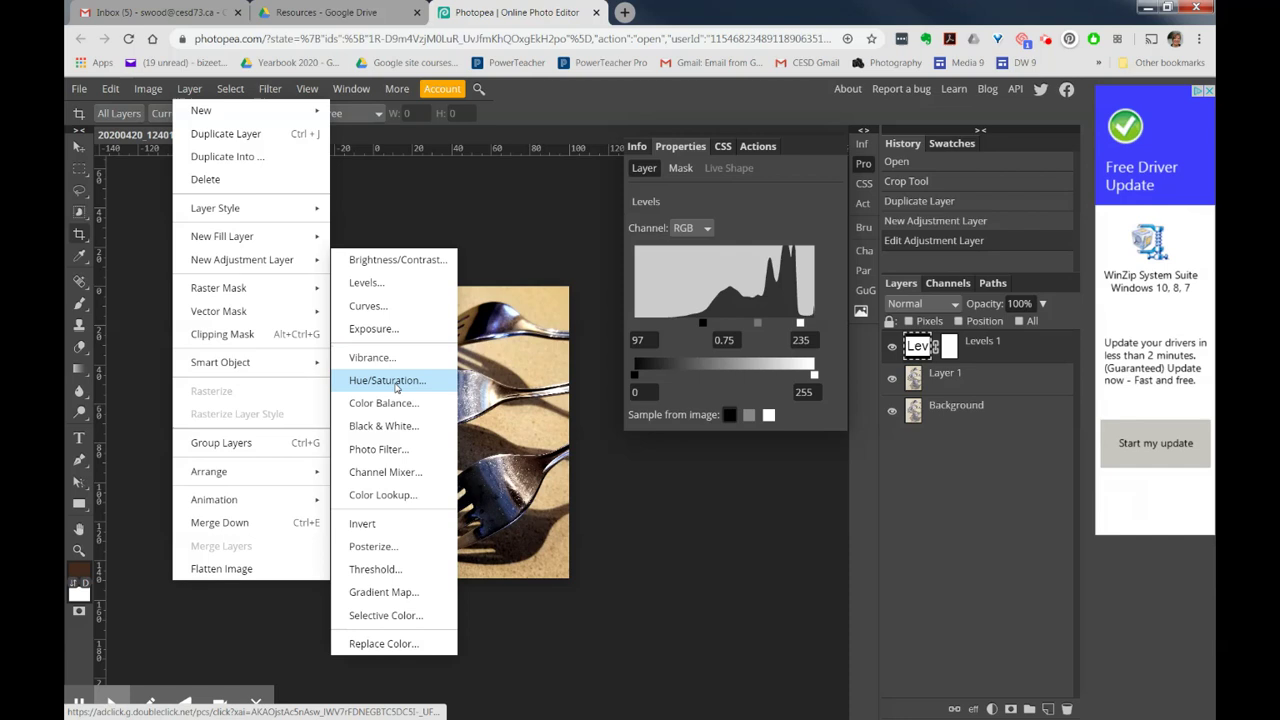
{"action": "left_click", "coordinate": [367, 306]}
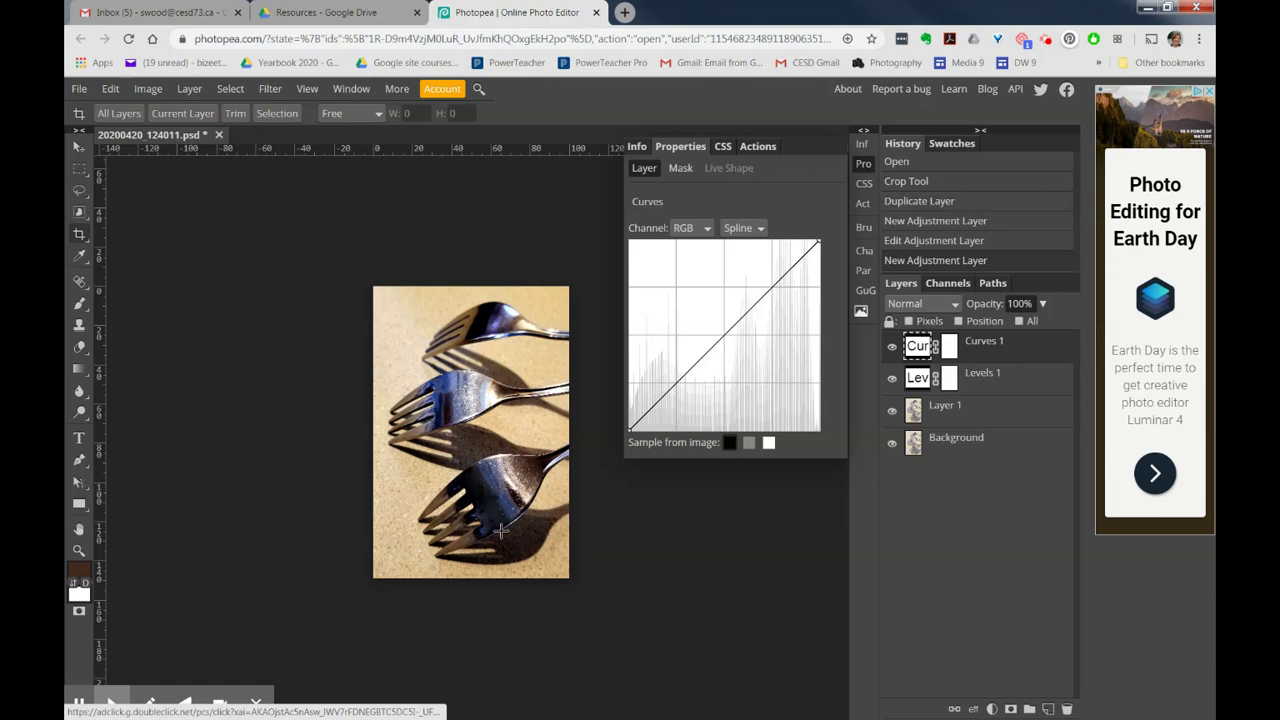
{"action": "left_click", "coordinate": [677, 386]}
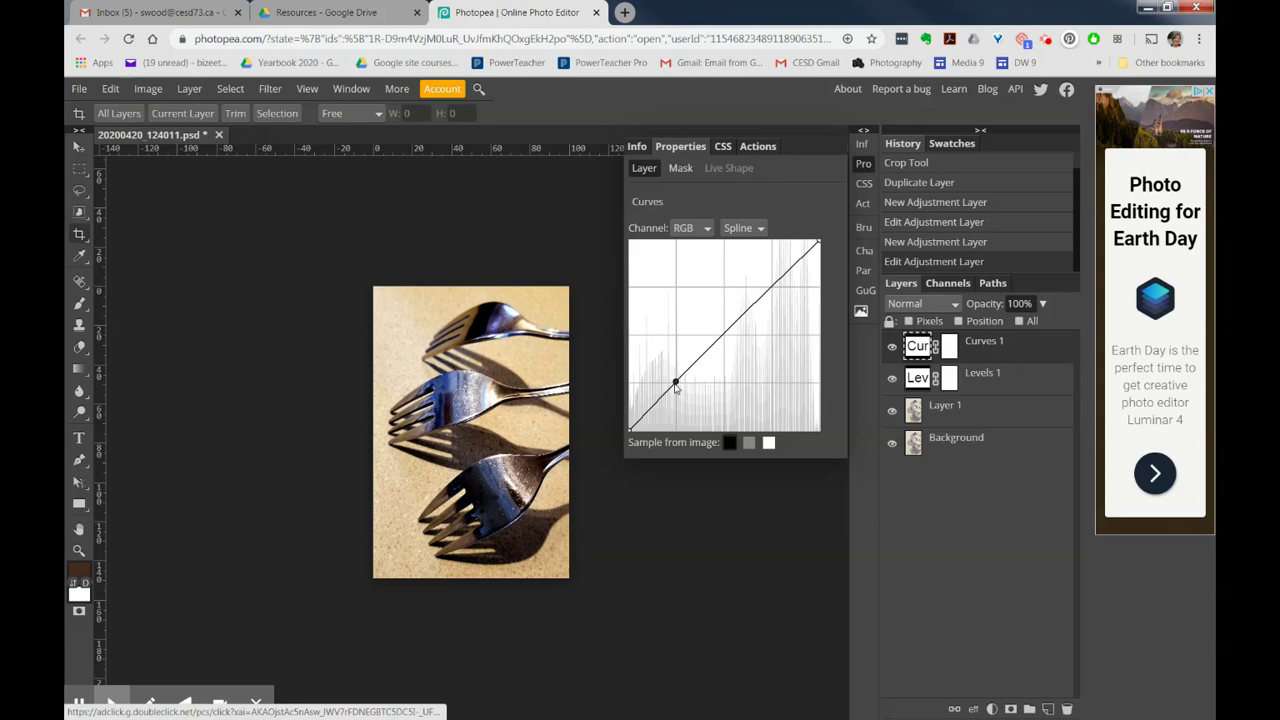
{"action": "left_click_drag", "start_coordinate": [677, 386], "coordinate": [669, 373]}
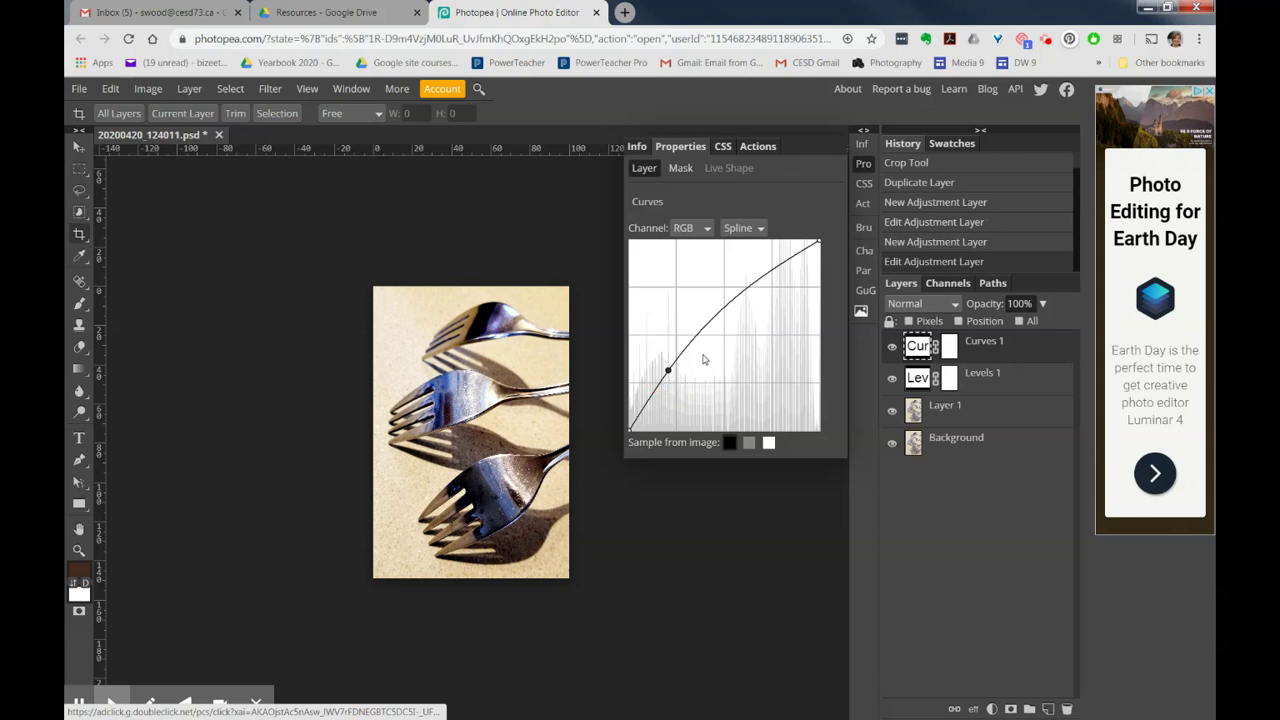
Add a second point just past the middle of the RGB curve and lower it slightly below the diagonal
{"action": "left_click", "coordinate": [724, 308]}
{"action": "left_click", "coordinate": [724, 308]}
{"action": "left_click_drag", "start_coordinate": [724, 308], "coordinate": [732, 319]}
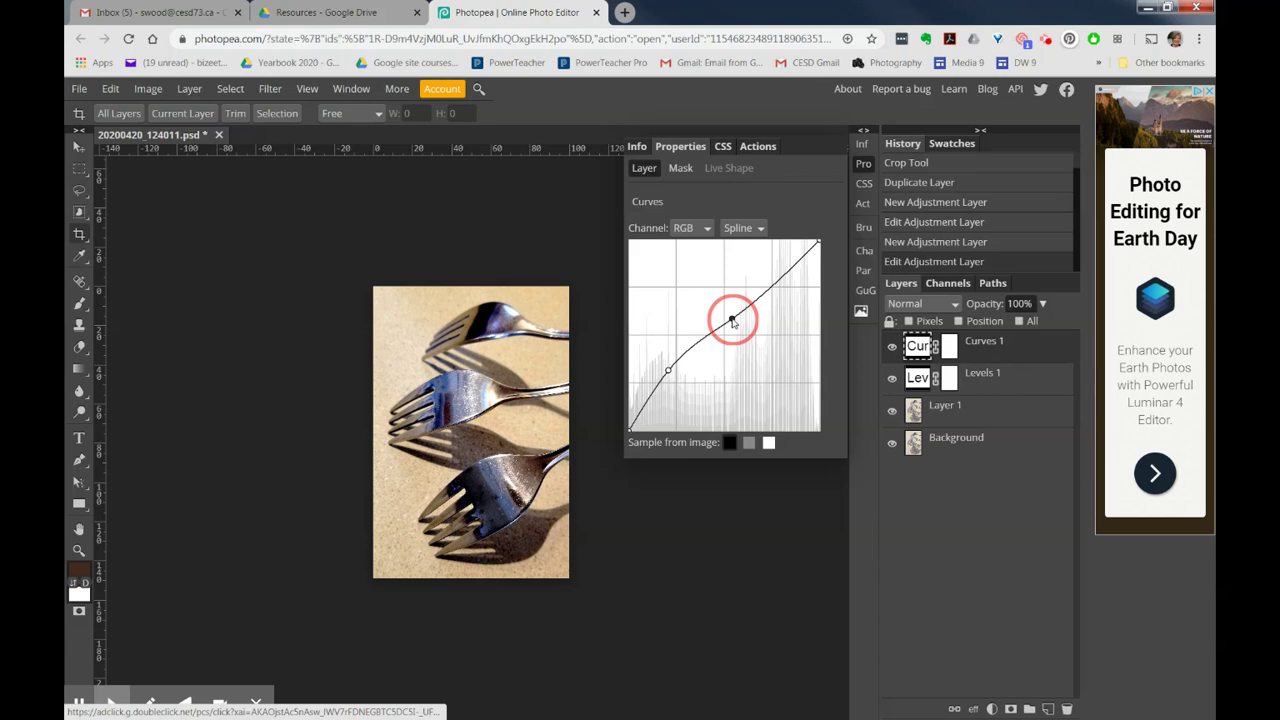
{"action": "left_click_drag", "start_coordinate": [732, 320], "coordinate": [728, 408]}
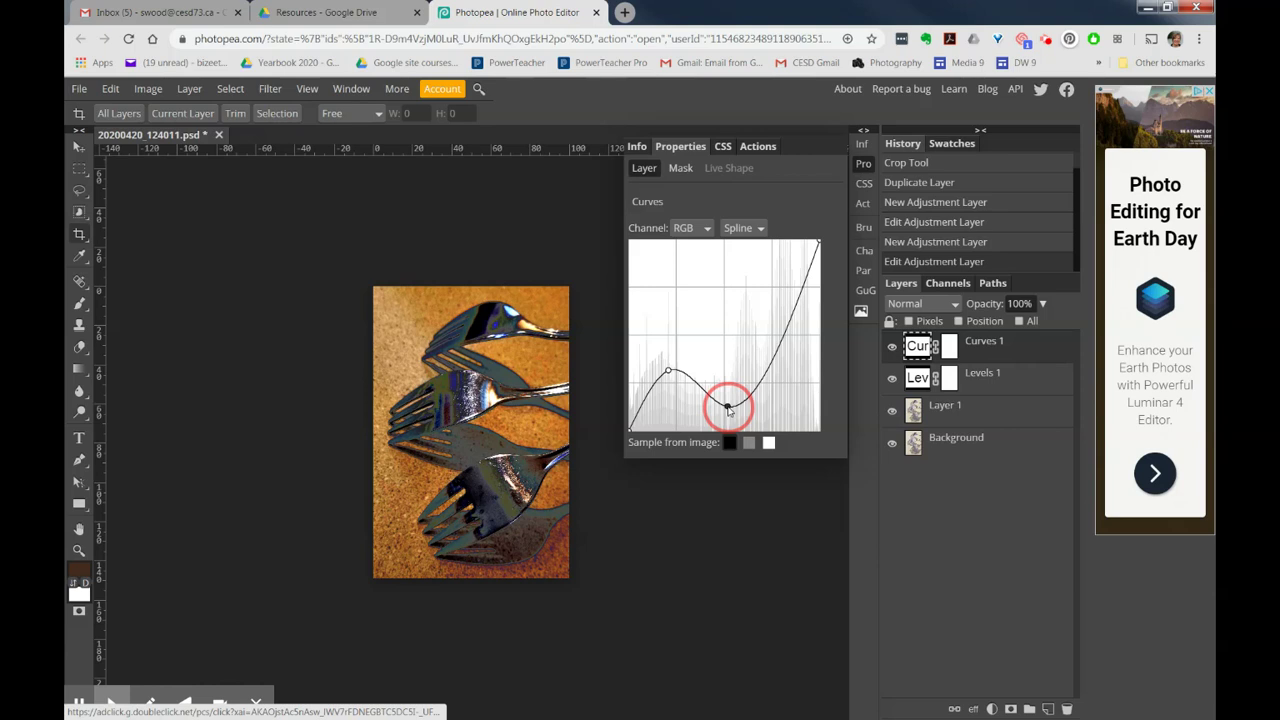
{"action": "left_click_drag", "start_coordinate": [728, 408], "coordinate": [737, 345]}
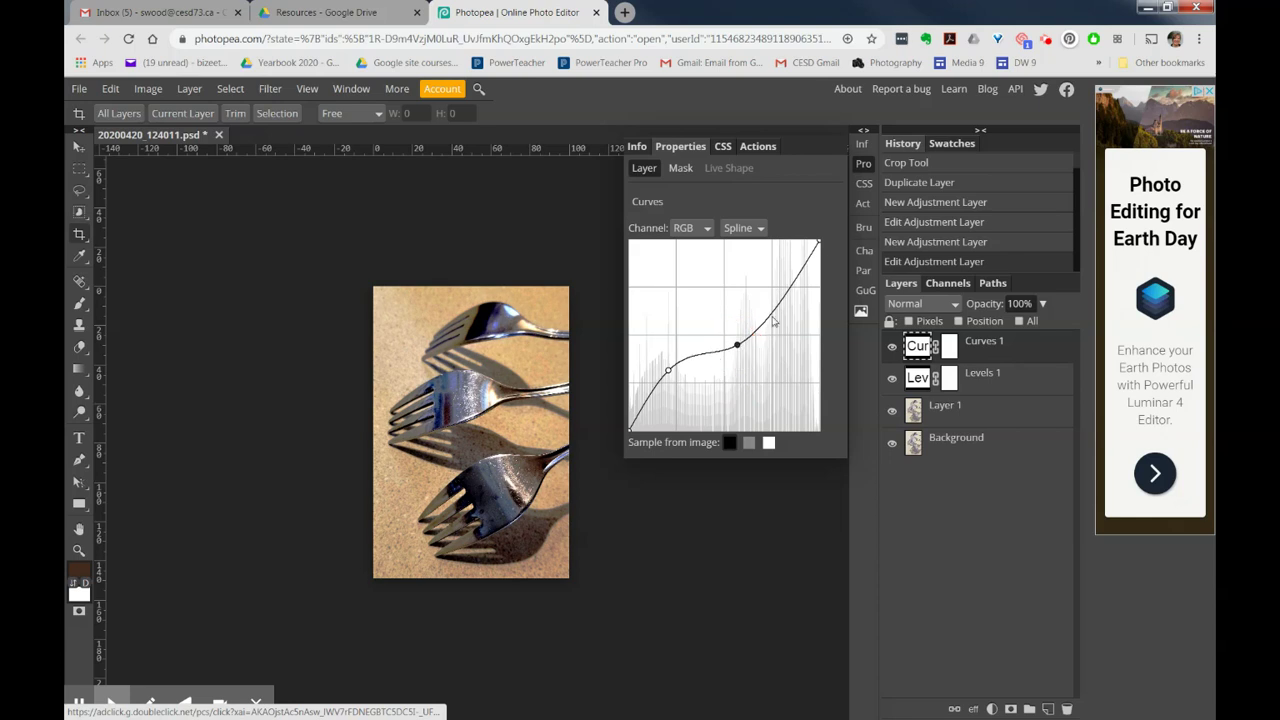
Lower the white endpoint of the RGB curve slightly below the maximum to tone down the highlights
{"action": "left_click", "coordinate": [820, 244]}
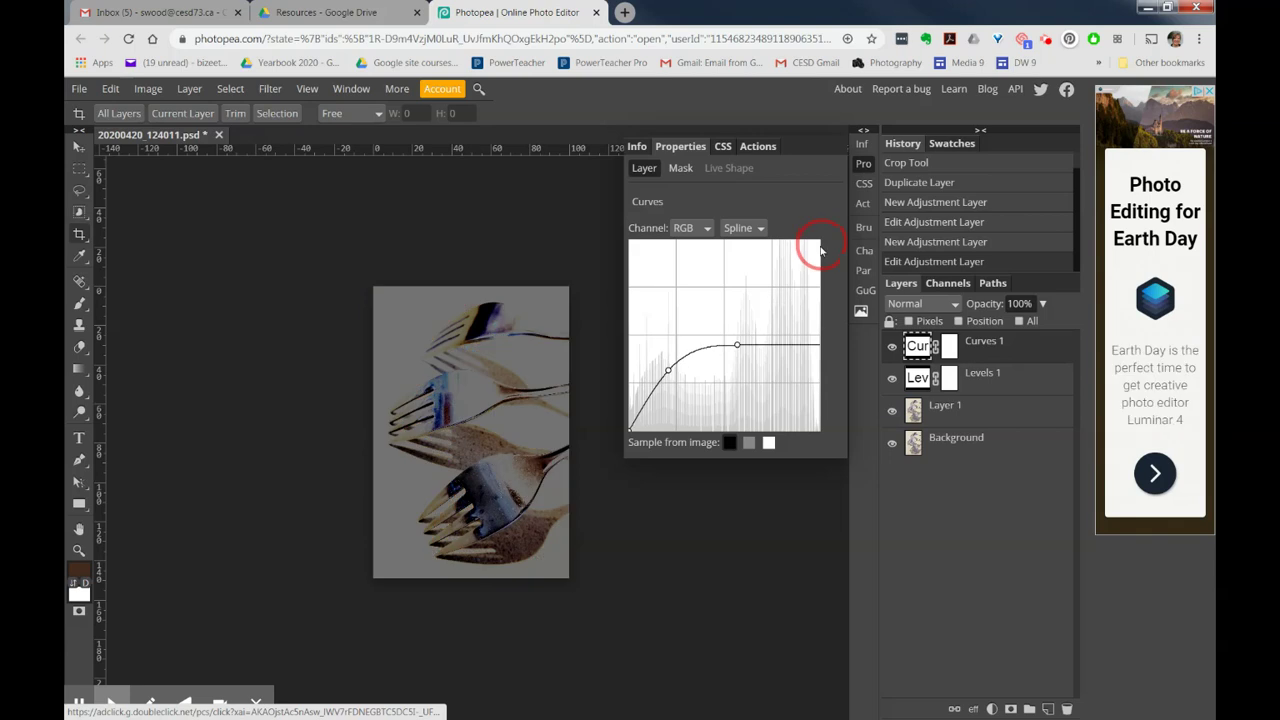
{"action": "left_click", "coordinate": [820, 244]}
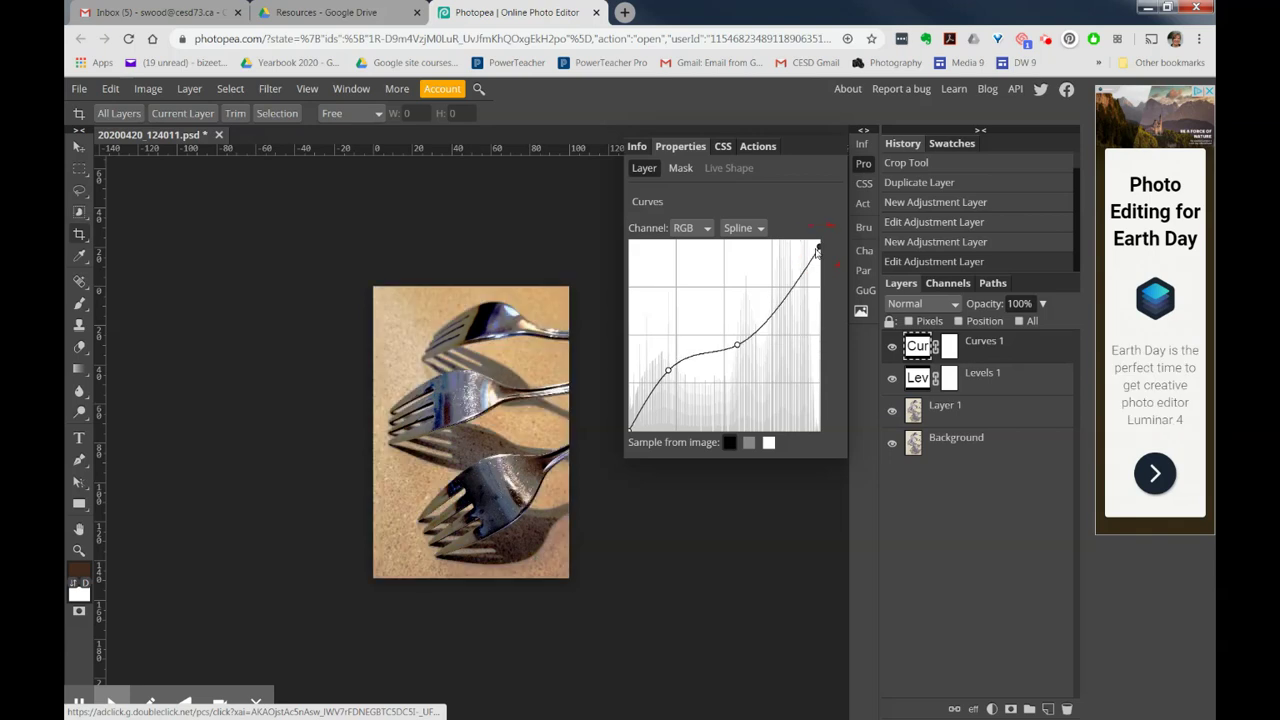
{"action": "mouse_move", "coordinate": [820, 246]}
{"action": "left_mouse_down"}
{"action": "mouse_move", "coordinate": [812, 343]}
{"action": "mouse_move", "coordinate": [814, 239]}
{"action": "left_mouse_up"}
{"action": "mouse_move", "coordinate": [812, 246]}
{"action": "left_mouse_down"}
{"action": "mouse_move", "coordinate": [800, 260]}
{"action": "mouse_move", "coordinate": [818, 260]}
{"action": "left_mouse_up"}
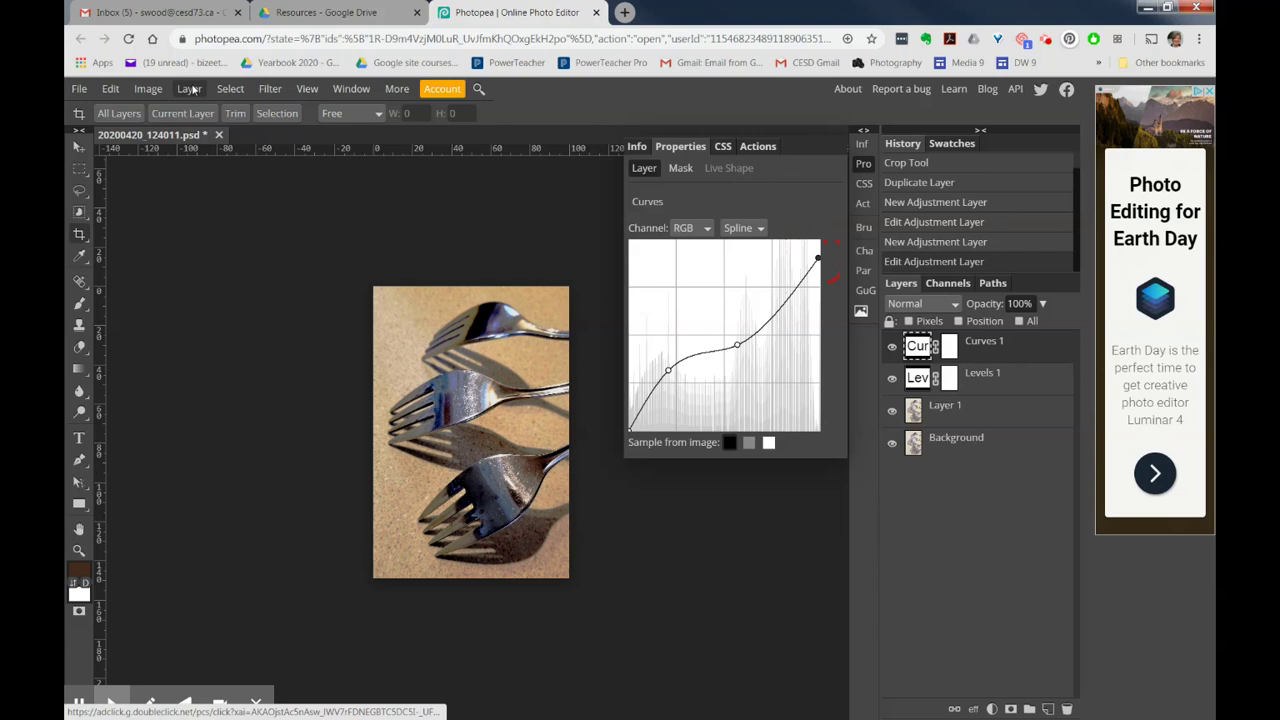
Add a Brightness/Contrast adjustment layer above the curves and set its contrast to 52
{"action": "left_click", "coordinate": [190, 89]}
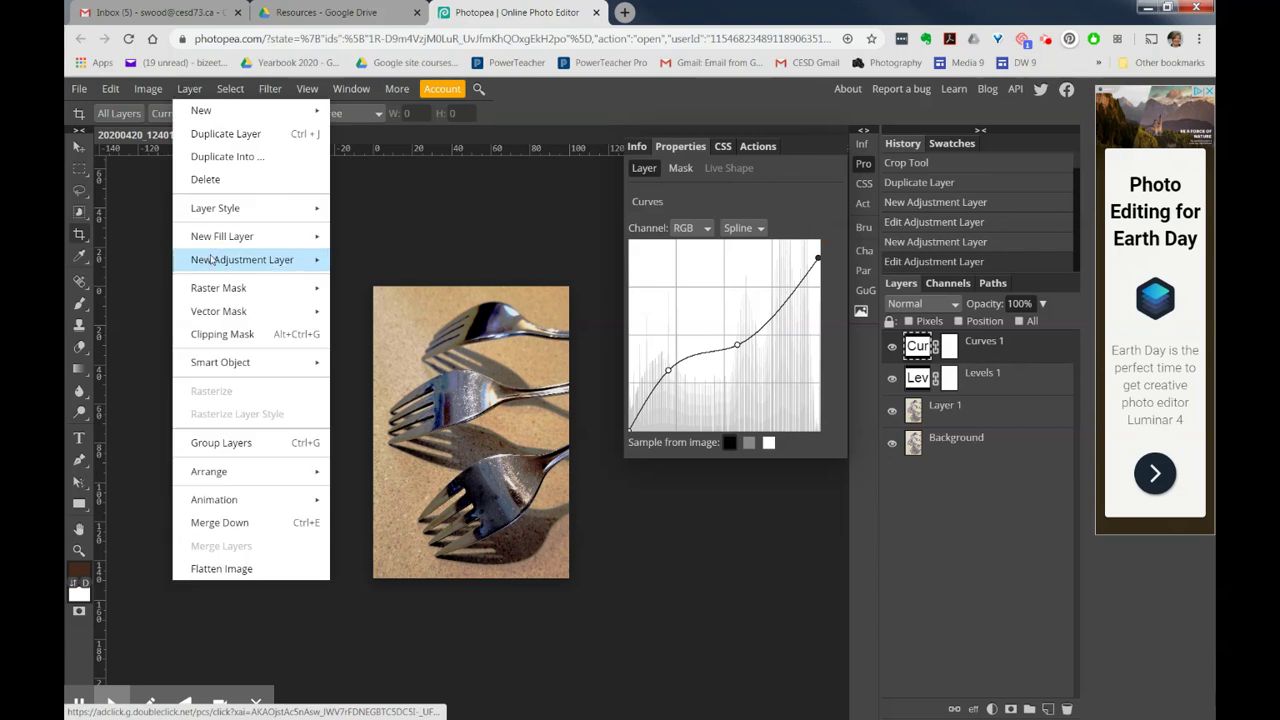
{"action": "mouse_move", "coordinate": [211, 260]}
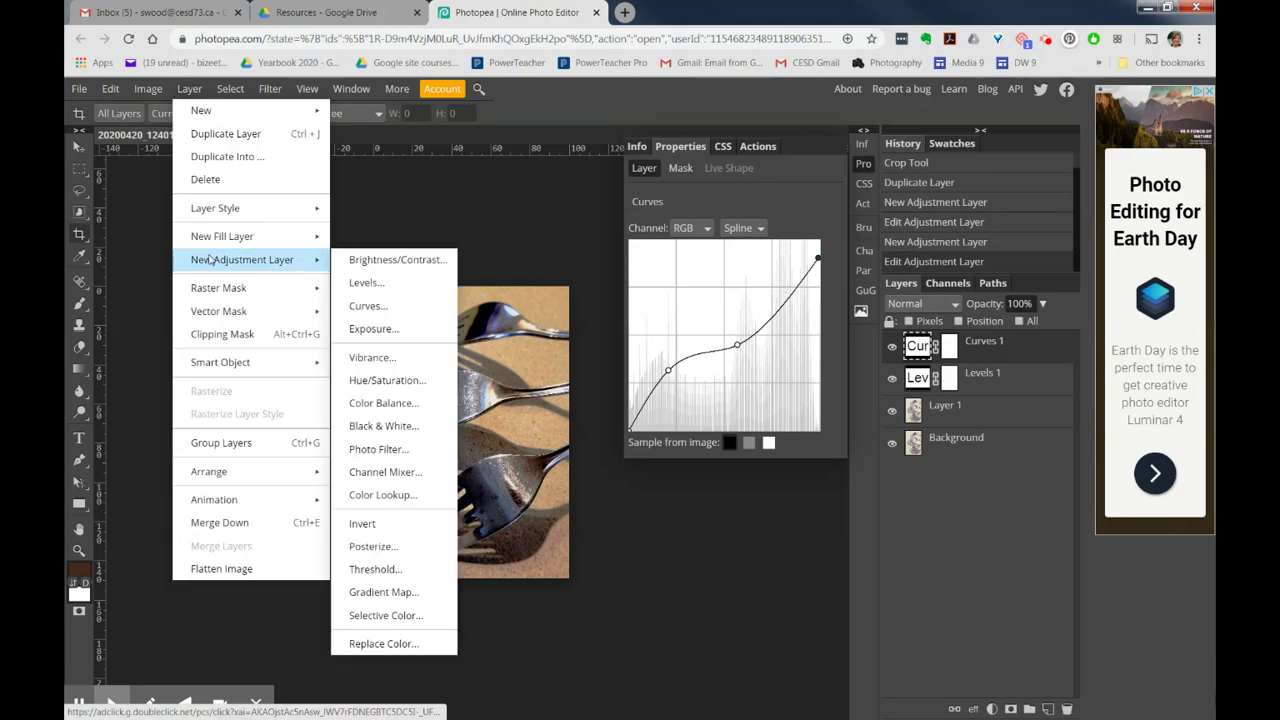
{"action": "left_click", "coordinate": [421, 262]}
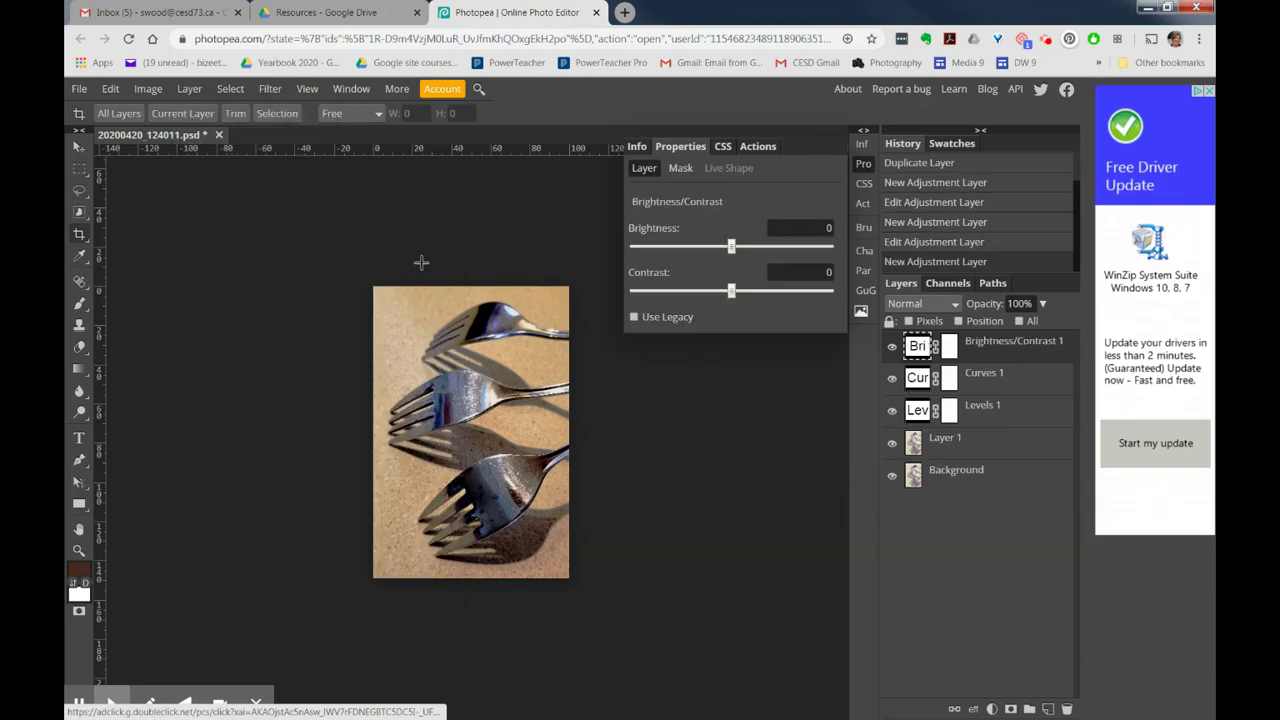
{"action": "left_click", "coordinate": [735, 292]}
{"action": "left_click_drag", "start_coordinate": [738, 295], "coordinate": [782, 292]}
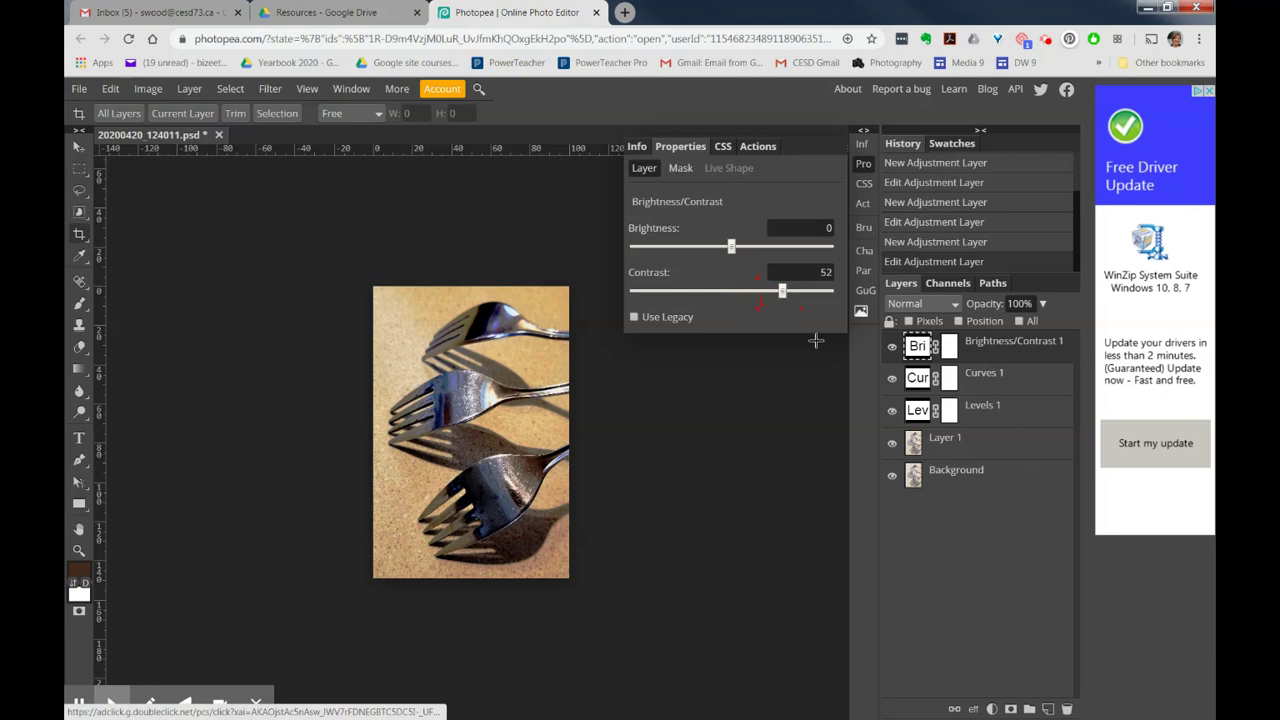
Toggle the Brightness/Contrast layer's visibility to compare its effect, and reduce its contrast to 28
{"action": "left_click", "coordinate": [893, 348]}
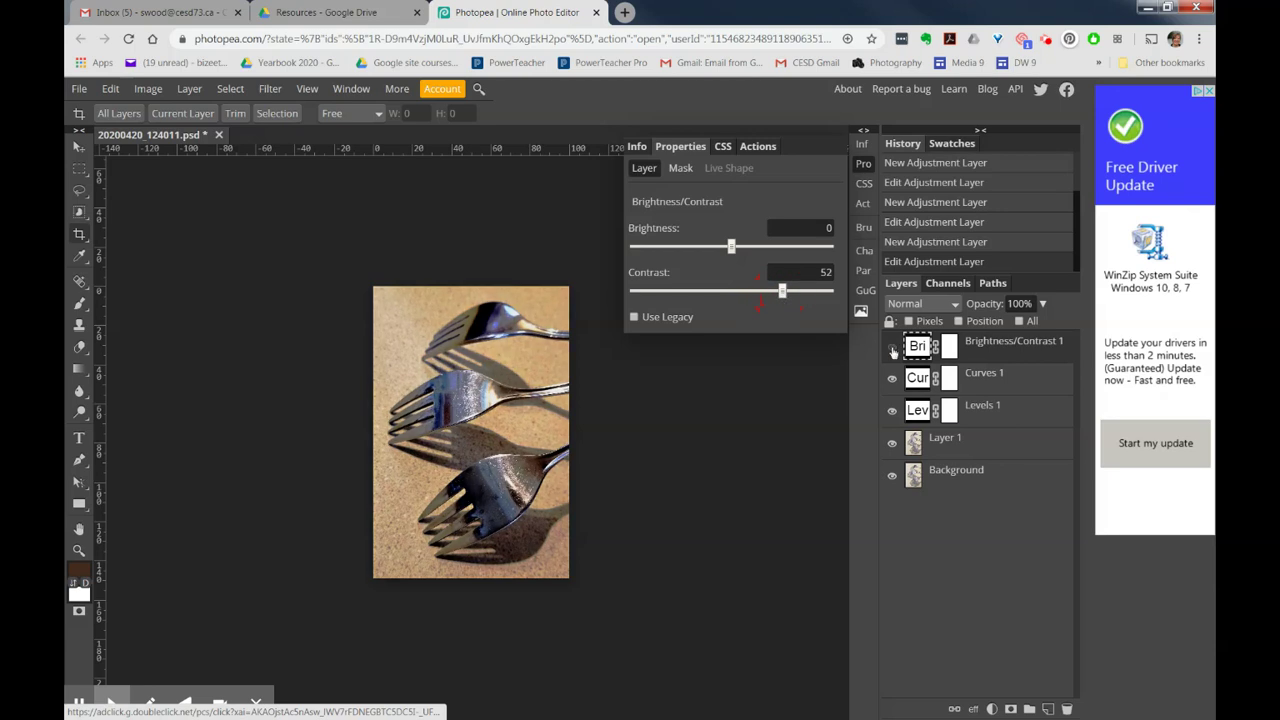
{"action": "left_click", "coordinate": [893, 348]}
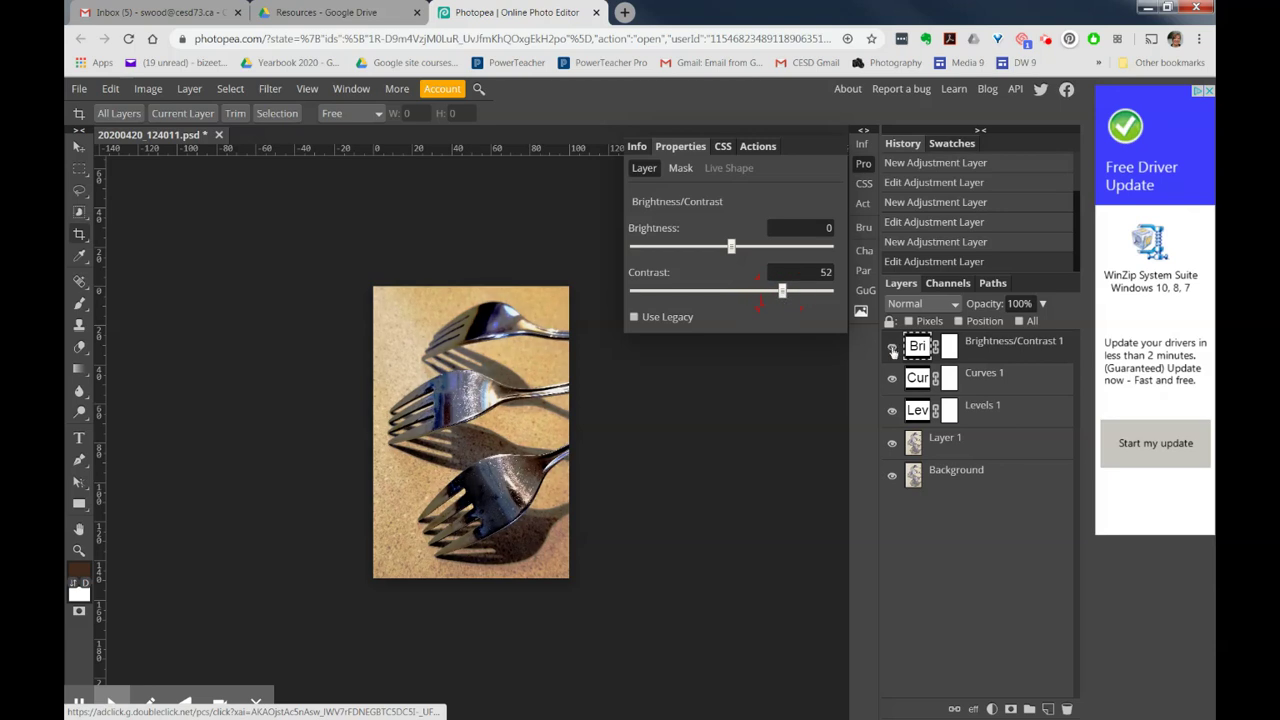
{"action": "left_click", "coordinate": [782, 291]}
{"action": "left_click_drag", "start_coordinate": [782, 291], "coordinate": [759, 291]}
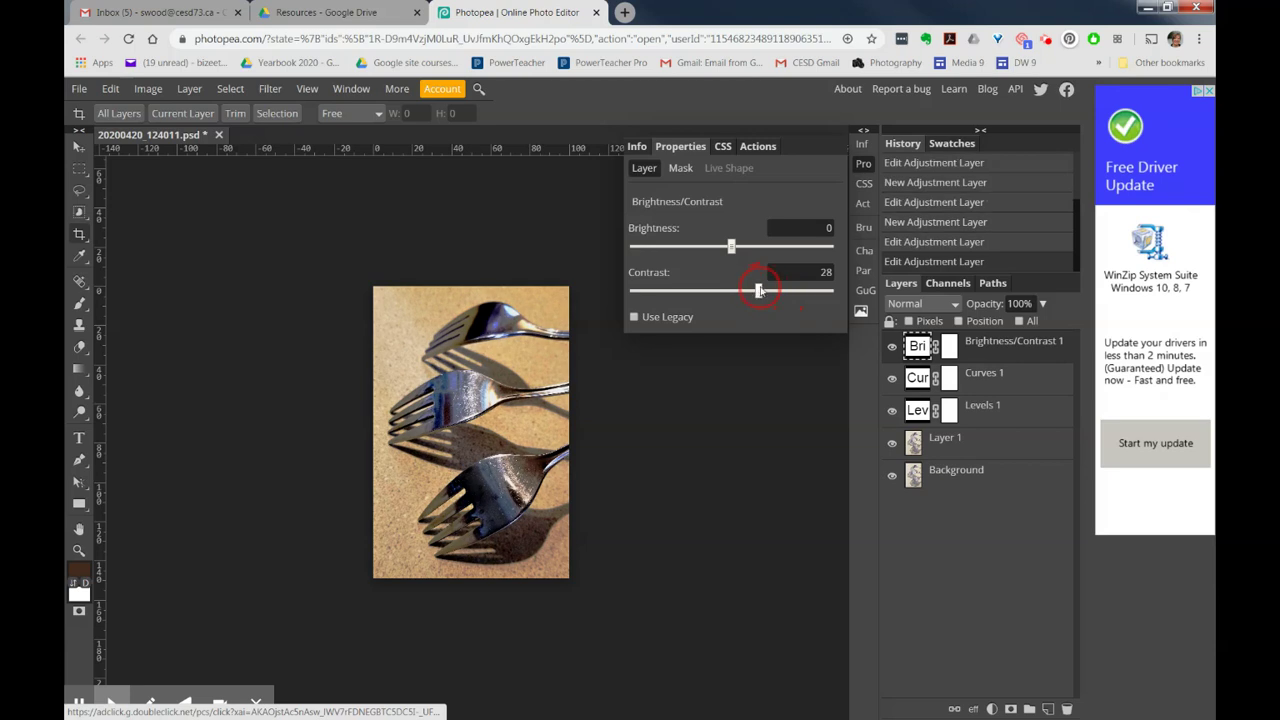
{"action": "left_click", "coordinate": [893, 348]}
Open the export format choices for the edited fork image
{"action": "left_click", "coordinate": [78, 90]}
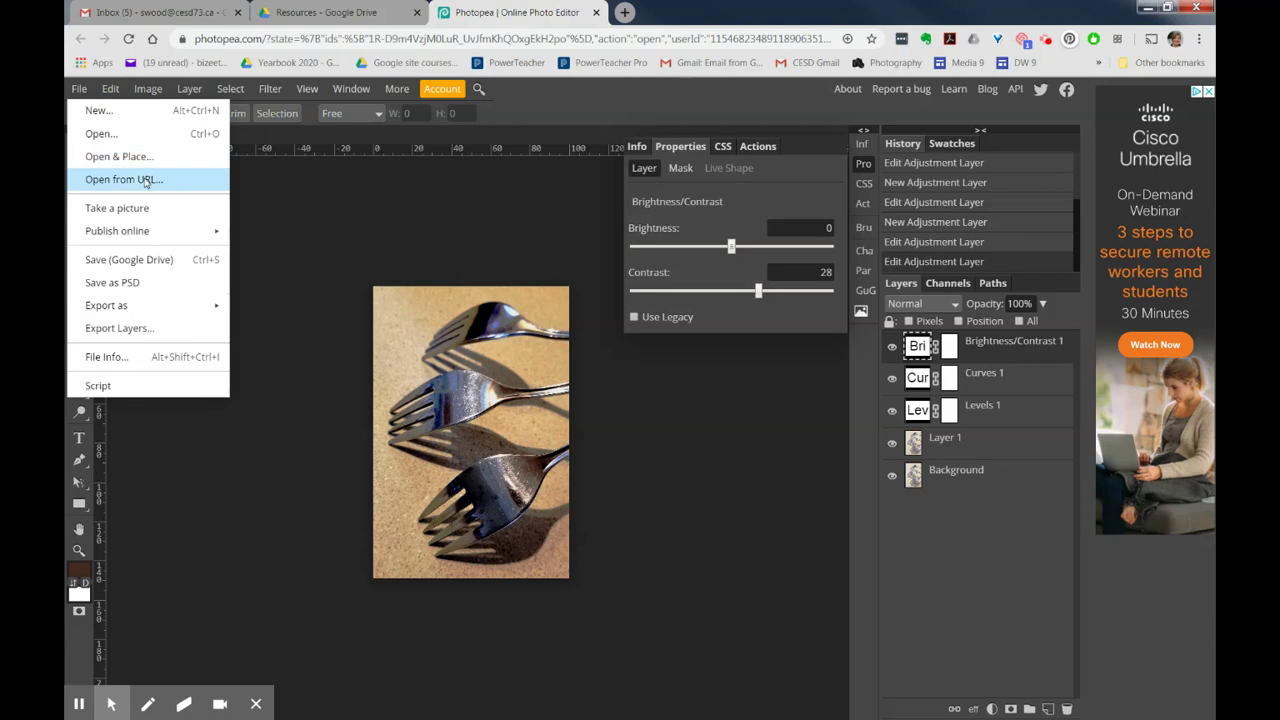
{"action": "mouse_move", "coordinate": [145, 310]}
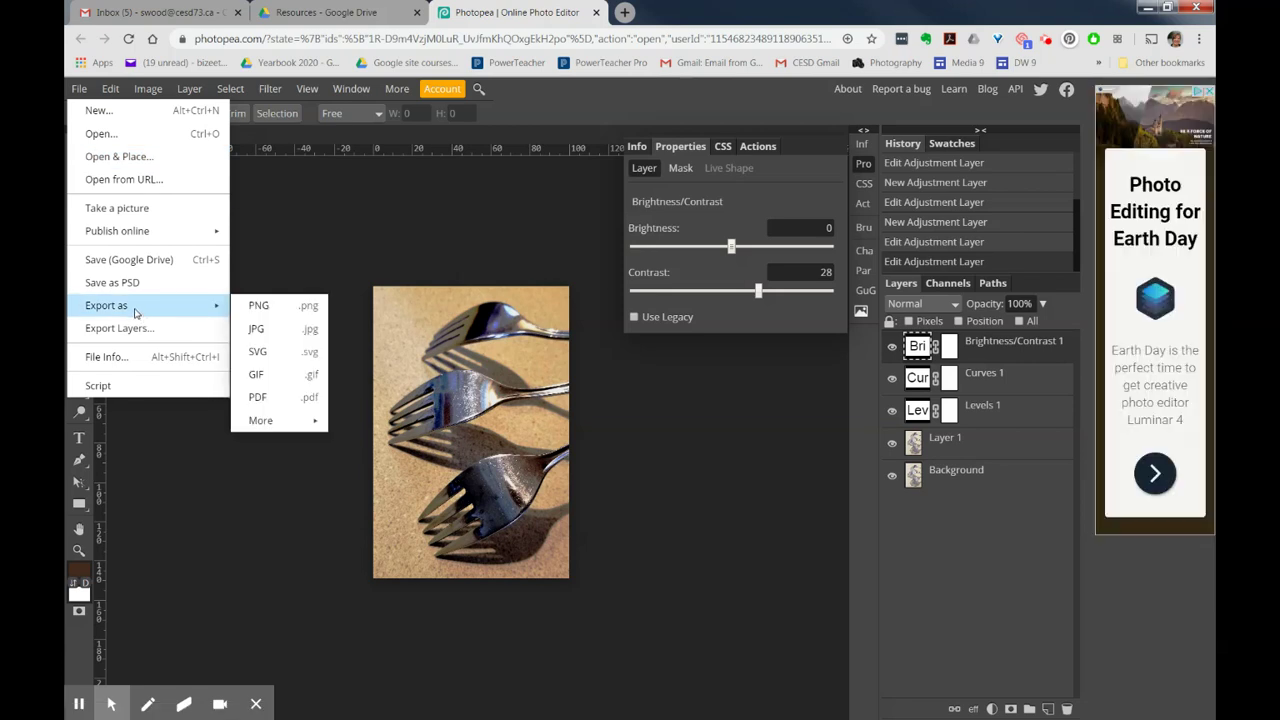